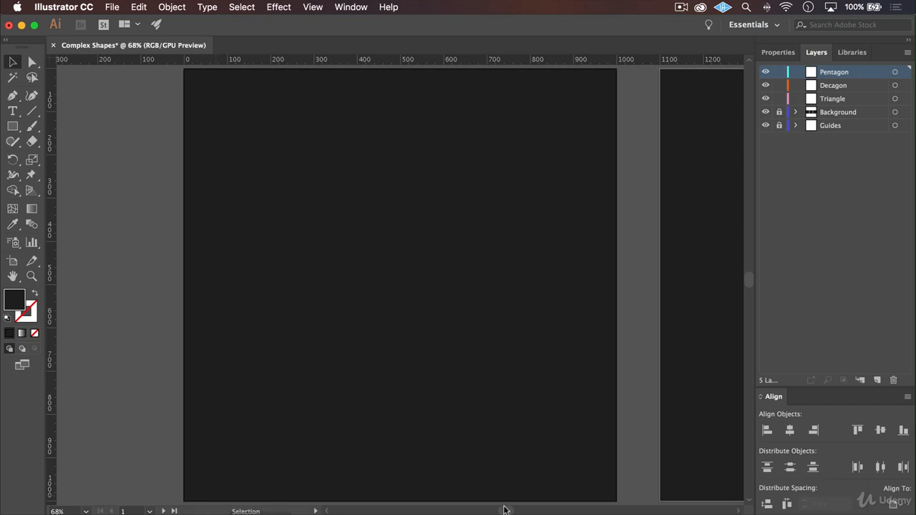
Bring up the project colour note in Notes, and in Illustrator swap the fill and stroke so the fill is none
{"action": "left_click", "coordinate": [787, 513]}
{"action": "left_click_drag", "start_coordinate": [472, 134], "coordinate": [686, 98]}
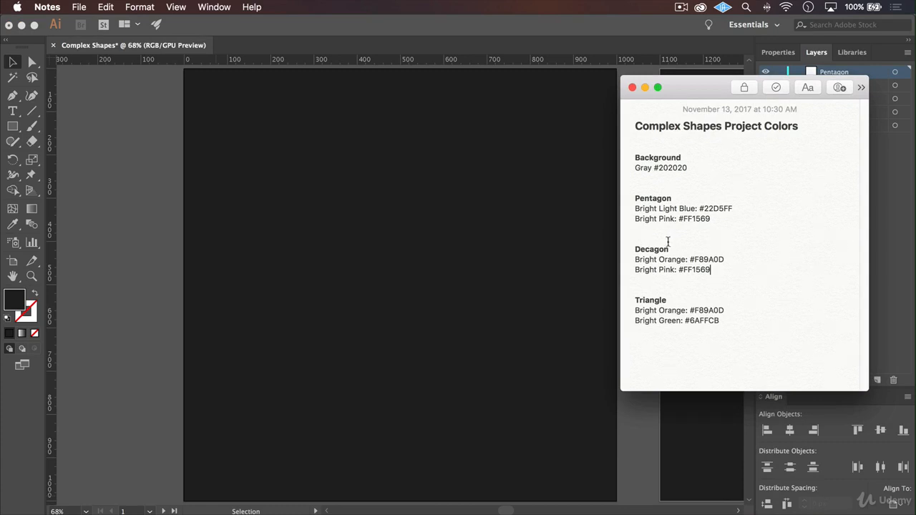
{"action": "left_click", "coordinate": [34, 296]}
{"action": "left_click", "coordinate": [33, 296]}
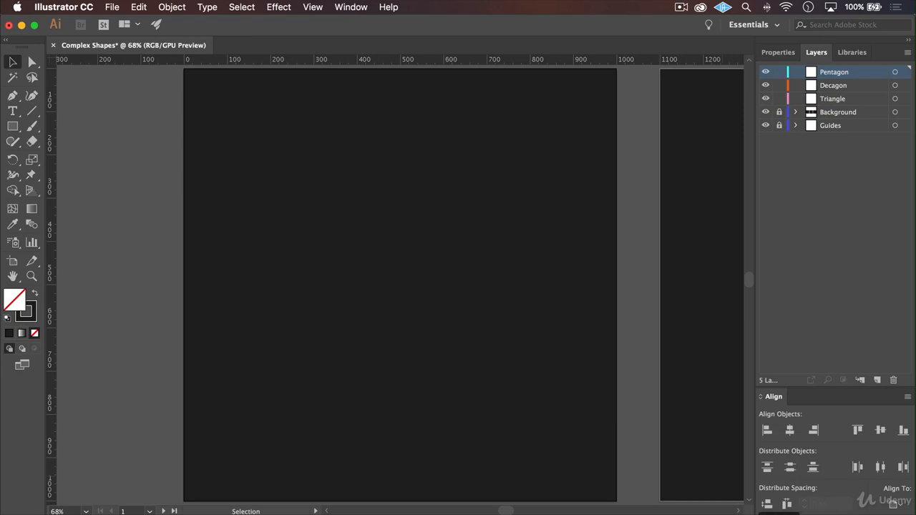
Copy the Pentagon's Bright Light Blue hex code from Notes and set Illustrator's stroke colour to #22D5FF
{"action": "left_click", "coordinate": [779, 514]}
{"action": "left_click_drag", "start_coordinate": [701, 99], "coordinate": [528, 90]}
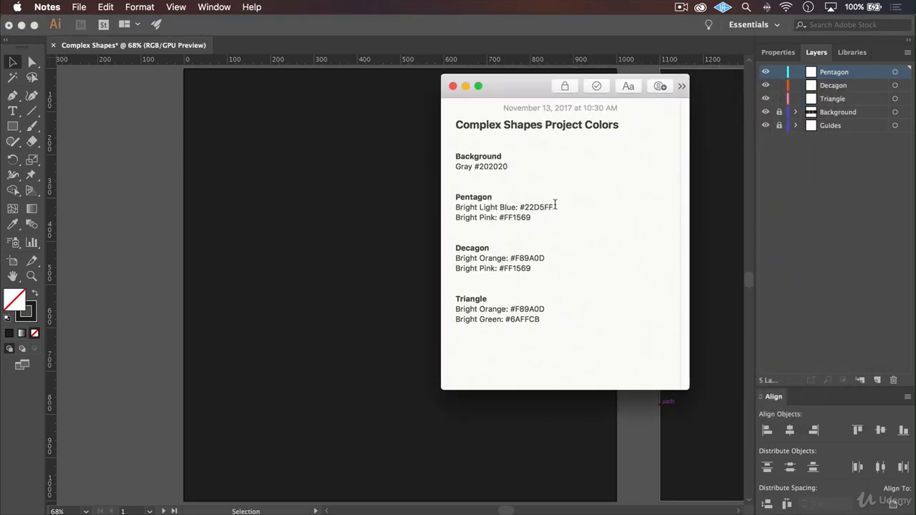
{"action": "left_click_drag", "start_coordinate": [553, 208], "coordinate": [533, 209]}
{"action": "left_click", "coordinate": [465, 86]}
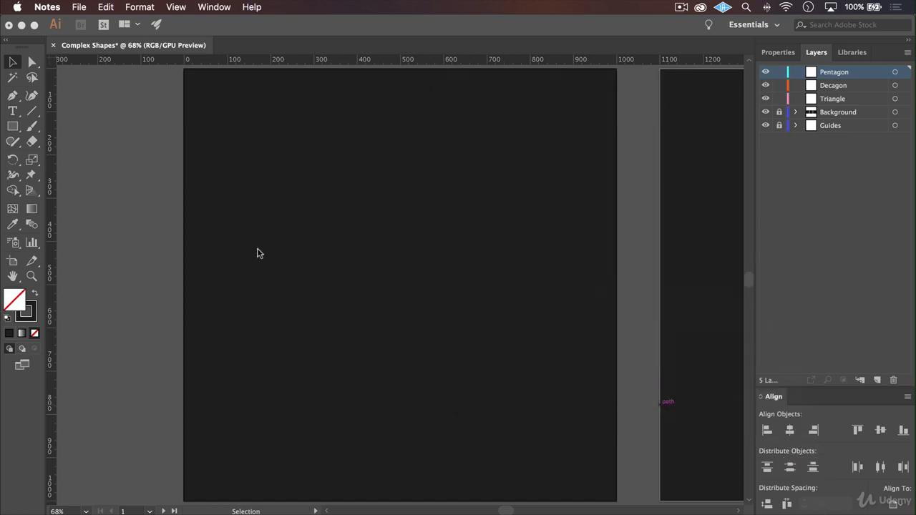
{"action": "double_click", "coordinate": [33, 319]}
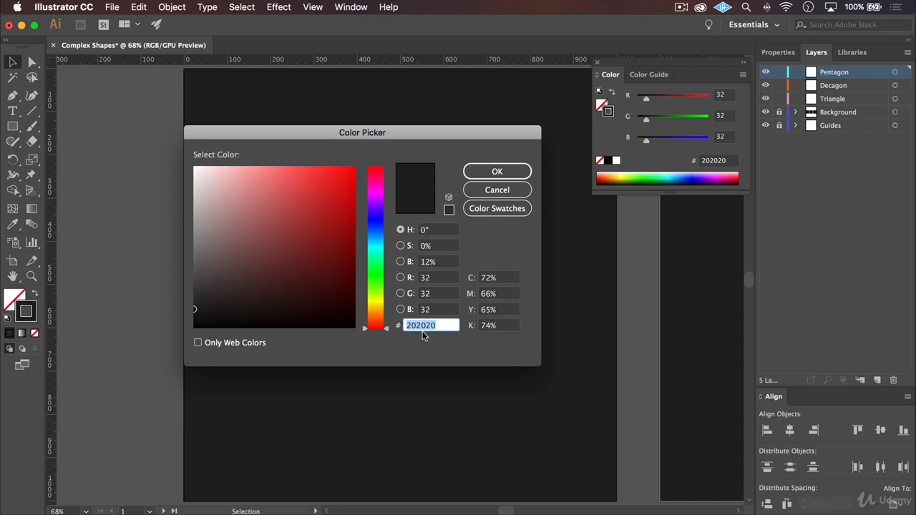
{"action": "type", "text": "22D5FF"}
{"action": "left_click", "coordinate": [509, 174]}
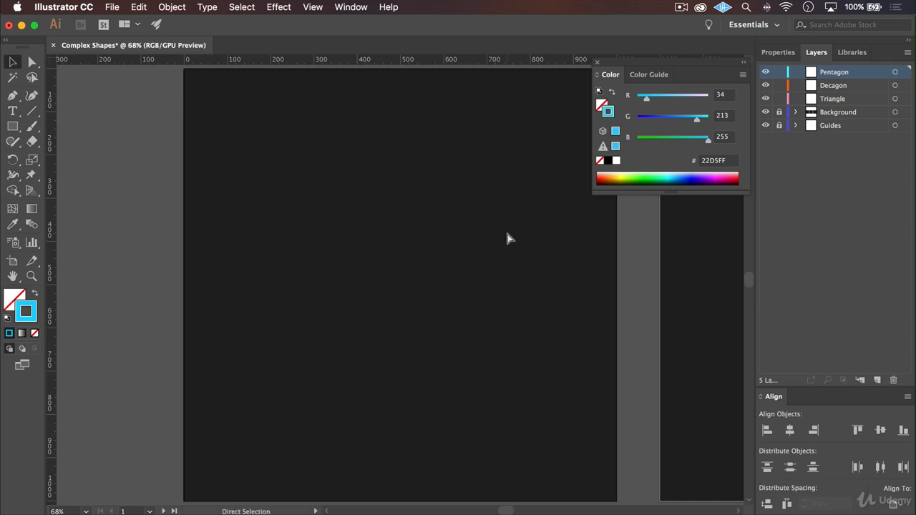
Show the guides and draw an upright pentagon from the artboard's centre with the Polygon tool, its tip on the upper guide
{"action": "key", "text": "super+semicolon"}
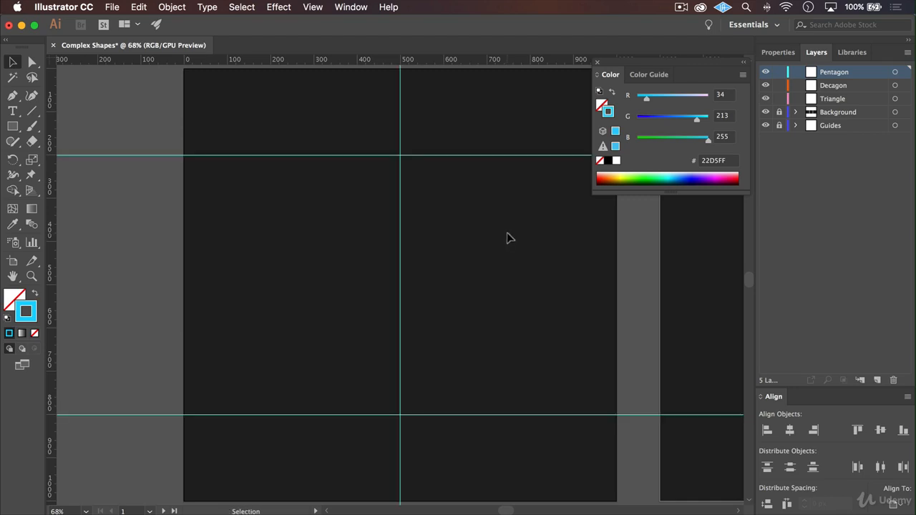
{"action": "left_click", "coordinate": [13, 128]}
{"action": "left_click", "coordinate": [12, 129]}
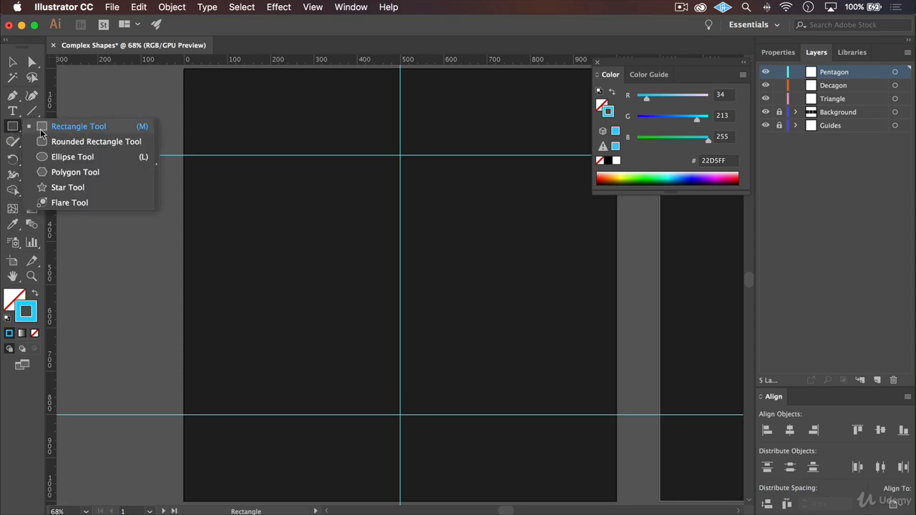
{"action": "left_click", "coordinate": [76, 174]}
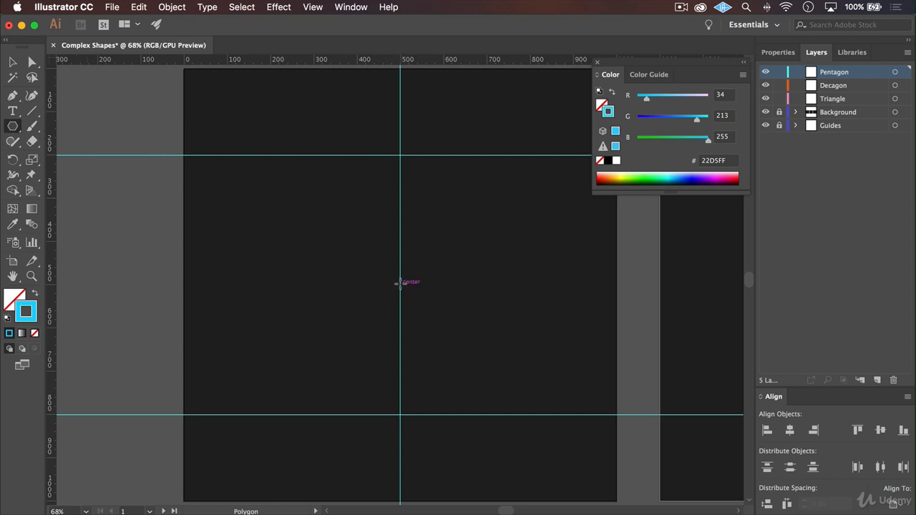
{"action": "left_click_drag", "start_coordinate": [400, 283], "coordinate": [465, 394]}
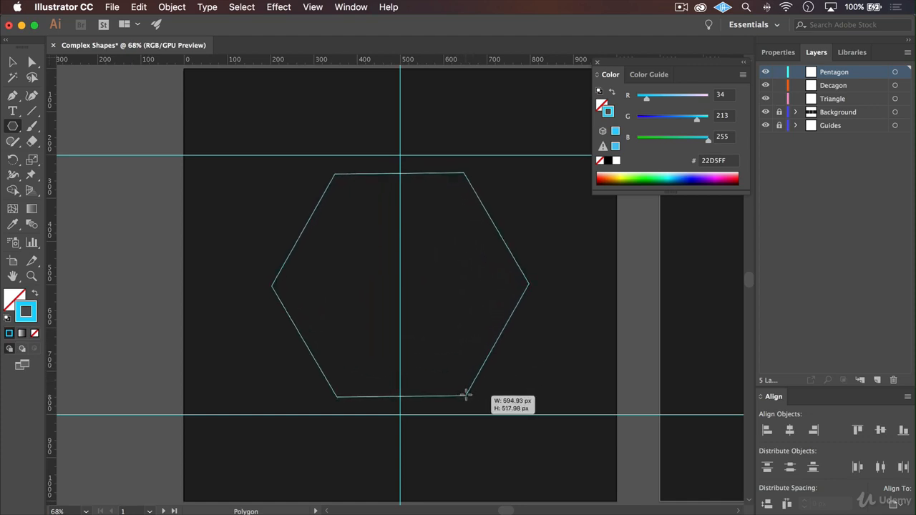
{"action": "key", "text": "Down"}
{"action": "mouse_move", "coordinate": [465, 395]}
{"action": "left_mouse_down"}
{"action": "mouse_move", "coordinate": [470, 376]}
{"action": "mouse_move", "coordinate": [469, 394]}
{"action": "left_mouse_up"}
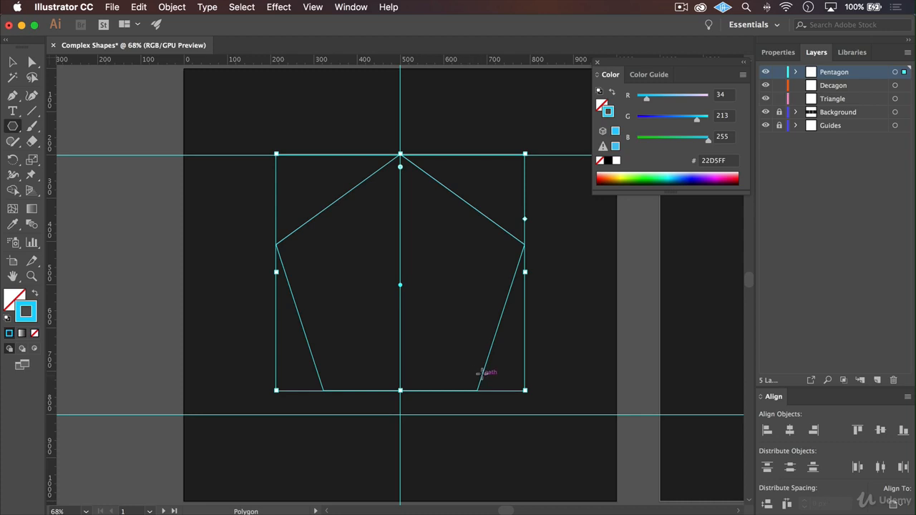
Scale the pentagon proportionally from its centre to about 705 × 670 px so its base snaps to the lower guide
{"action": "key", "text": "v"}
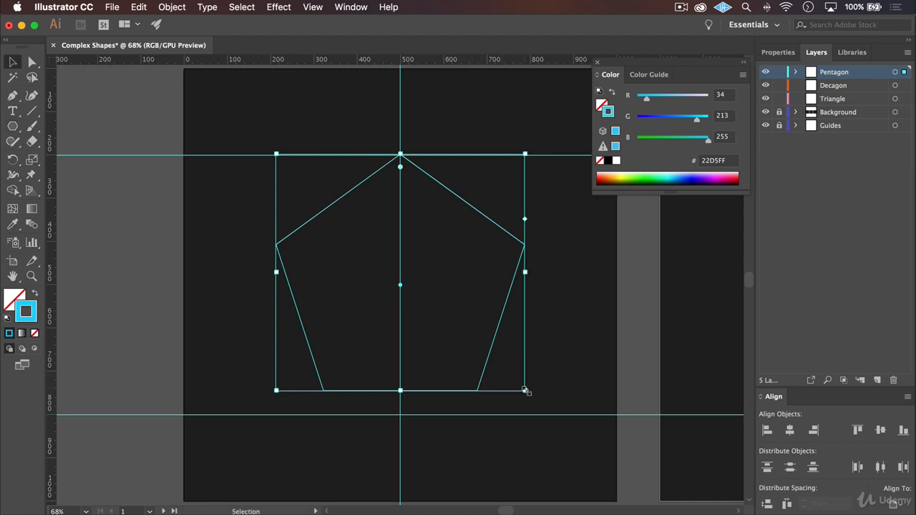
{"action": "left_click_drag", "start_coordinate": [525, 391], "coordinate": [554, 487]}
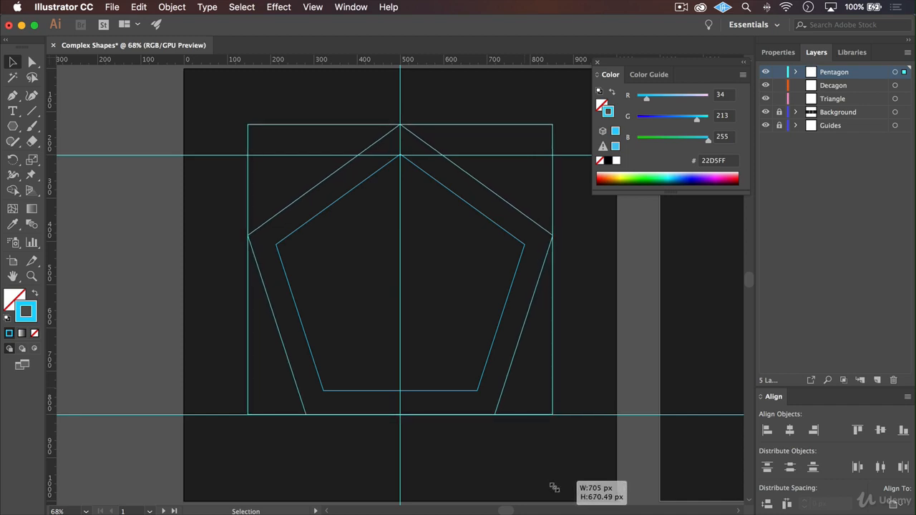
{"action": "left_click_drag", "start_coordinate": [553, 487], "coordinate": [554, 487]}
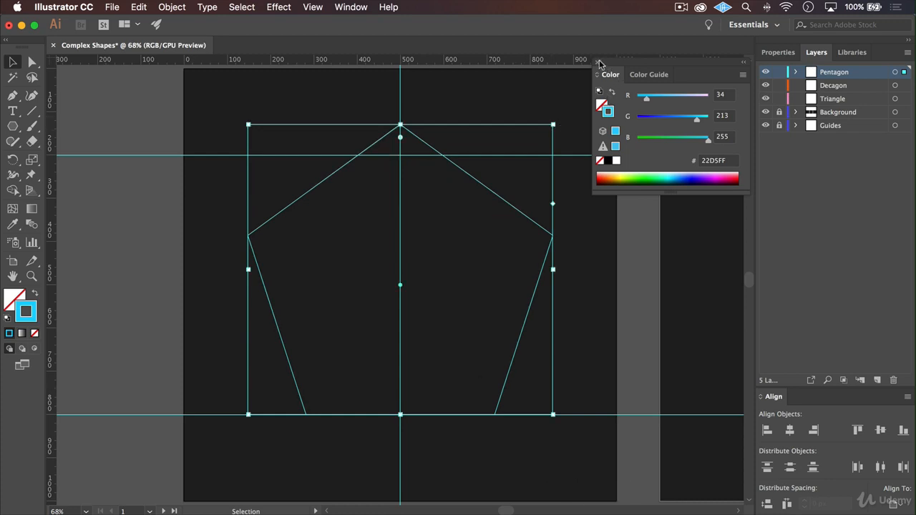
Dock the Color panel alongside Properties and Layers, show the pentagon's properties, and close the Color Guide
{"action": "left_click_drag", "start_coordinate": [609, 78], "coordinate": [887, 56]}
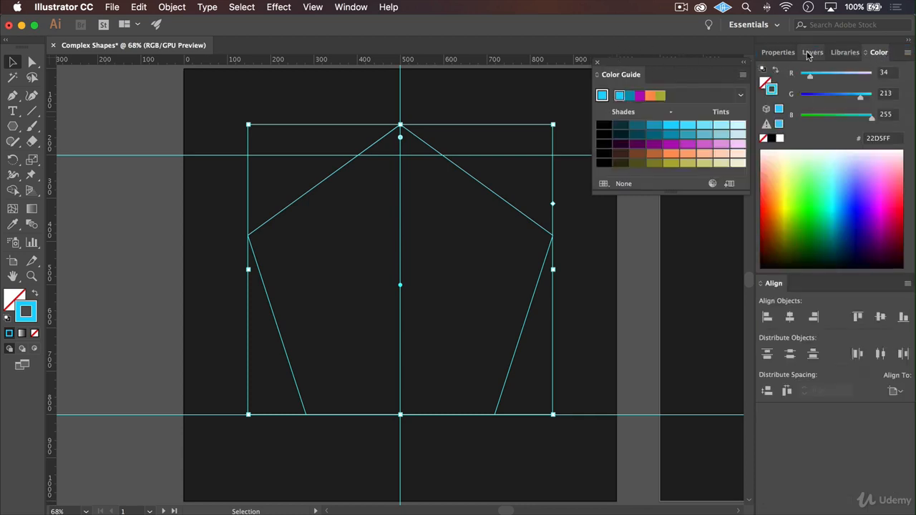
{"action": "left_click", "coordinate": [777, 52]}
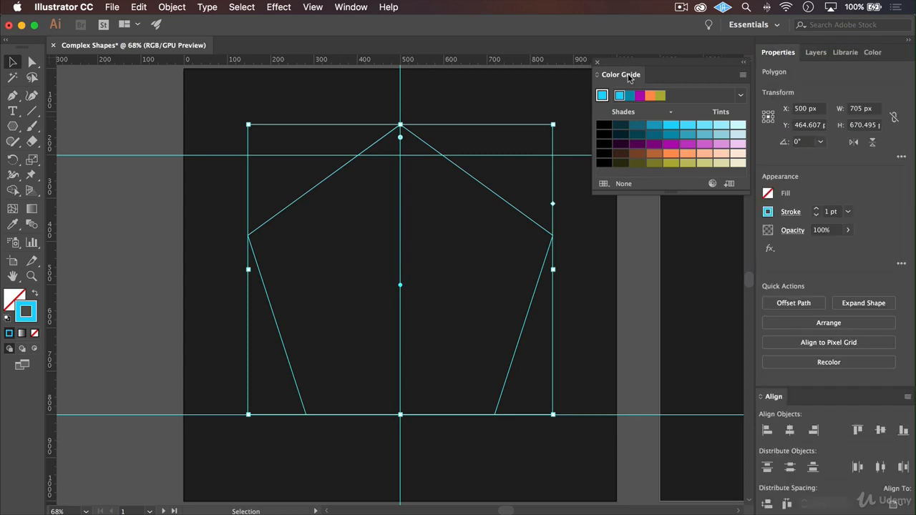
{"action": "left_click", "coordinate": [599, 62]}
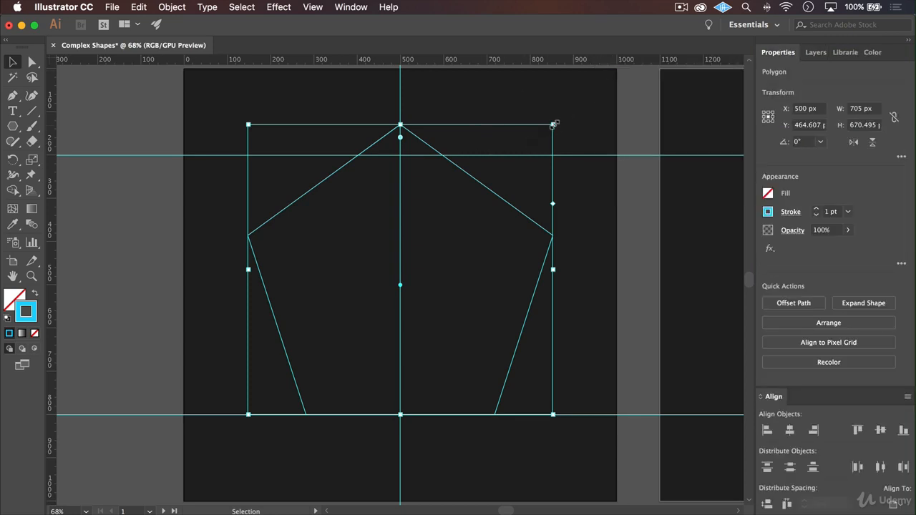
Scale the pentagon proportionally to about 630 × 599 px so its tip meets the upper guide and its base stays on the lower one
{"action": "left_click_drag", "start_coordinate": [552, 125], "coordinate": [540, 157]}
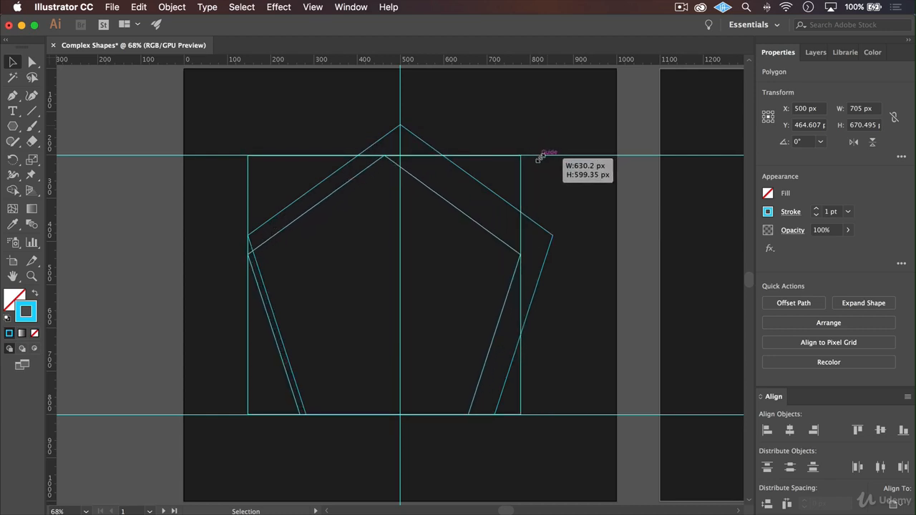
{"action": "left_click_drag", "start_coordinate": [539, 157], "coordinate": [540, 156]}
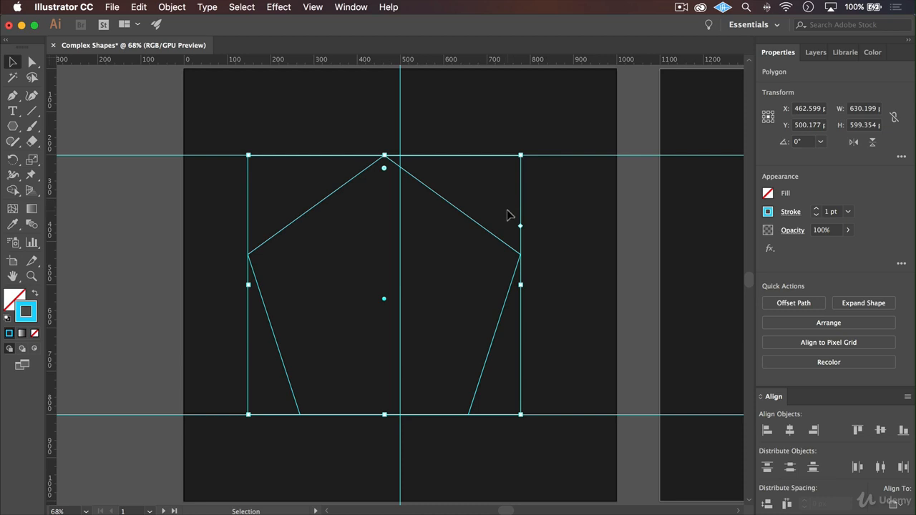
Set the pentagon's stroke weight to 4 pt and centre it horizontally on the artboard
{"action": "left_click", "coordinate": [817, 209]}
{"action": "left_click", "coordinate": [816, 209]}
{"action": "left_click", "coordinate": [816, 208]}
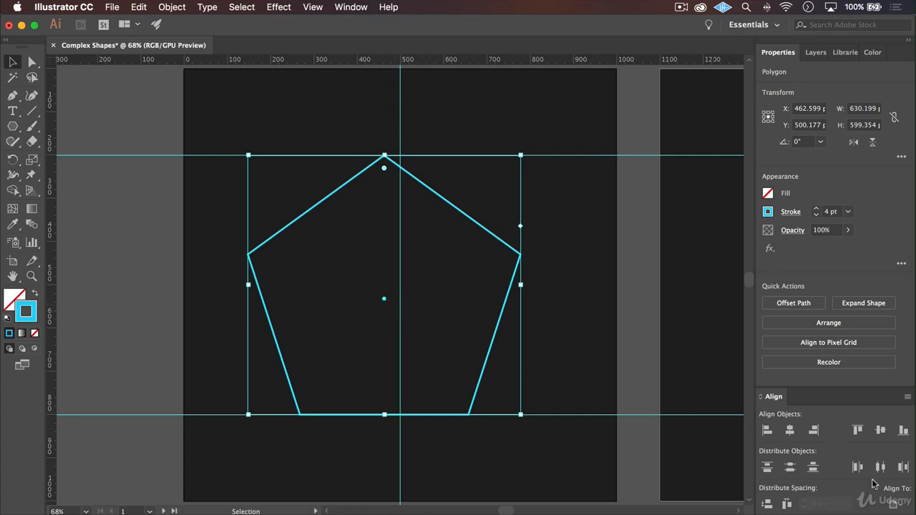
{"action": "left_click", "coordinate": [791, 430]}
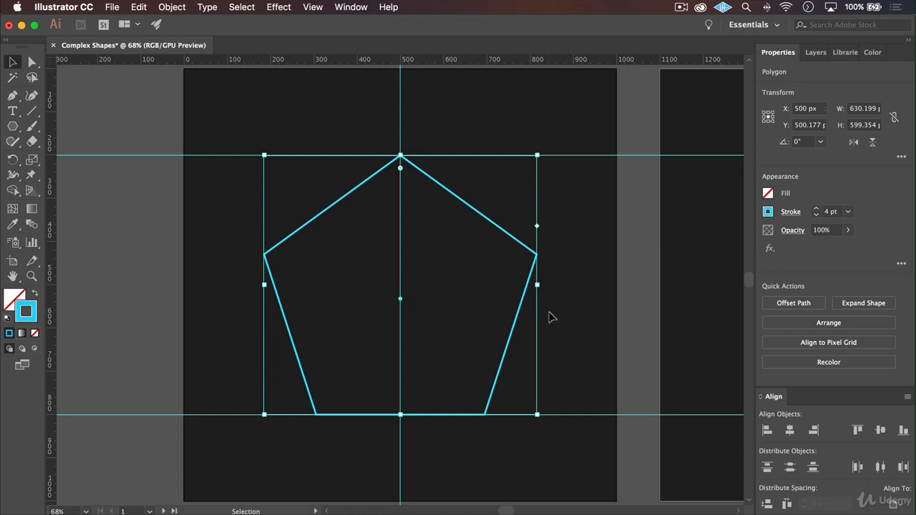
Deselect the pentagon and make the middle artboard active, fitted to the window
{"action": "key", "text": "super+minus"}
{"action": "key", "text": "super+minus"}
{"action": "key", "text": "super+minus"}
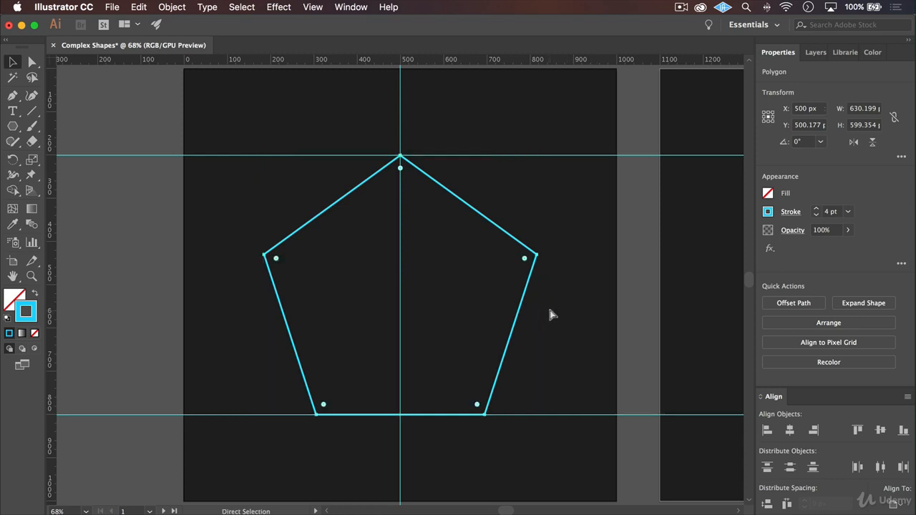
{"action": "left_click", "coordinate": [542, 308]}
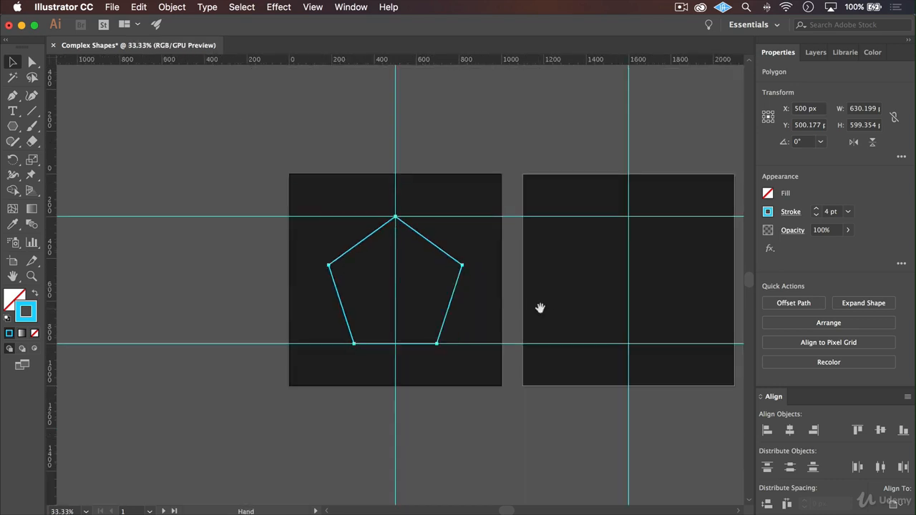
{"action": "left_click_drag", "start_coordinate": [541, 308], "coordinate": [314, 318]}
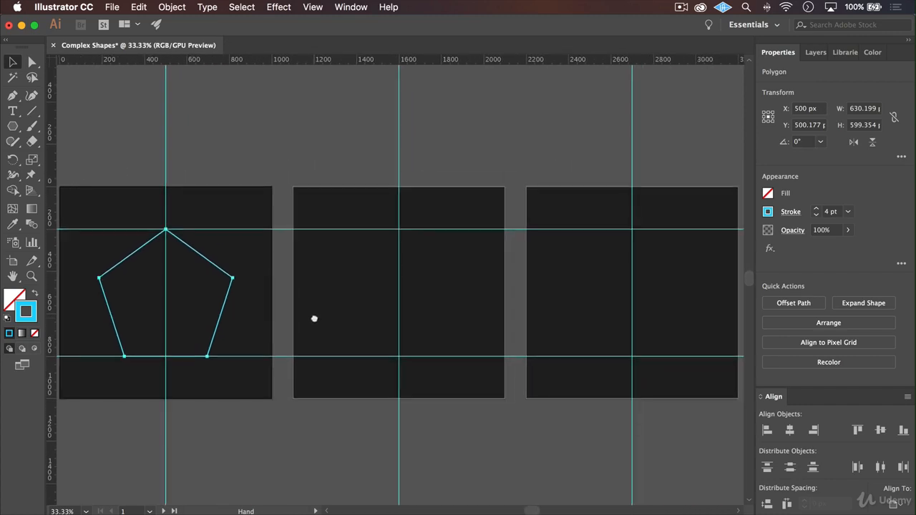
{"action": "left_click", "coordinate": [385, 316]}
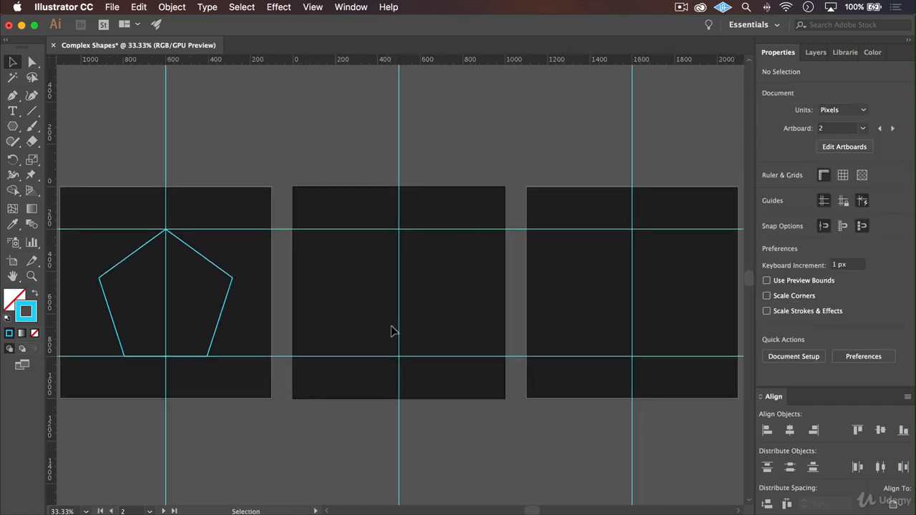
{"action": "key", "text": "super+0"}
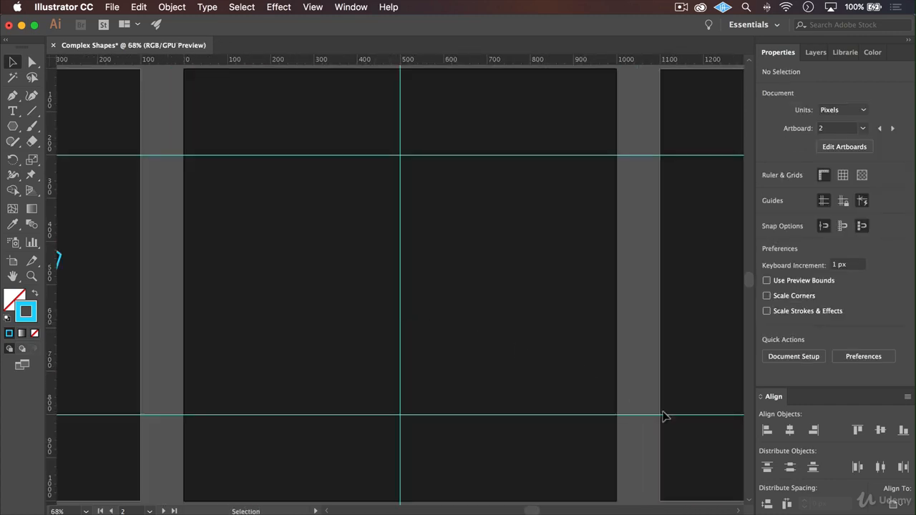
Copy the Decagon's Bright Orange hex code from Notes and set Illustrator's stroke colour to #F89A0D
{"action": "left_click", "coordinate": [819, 513]}
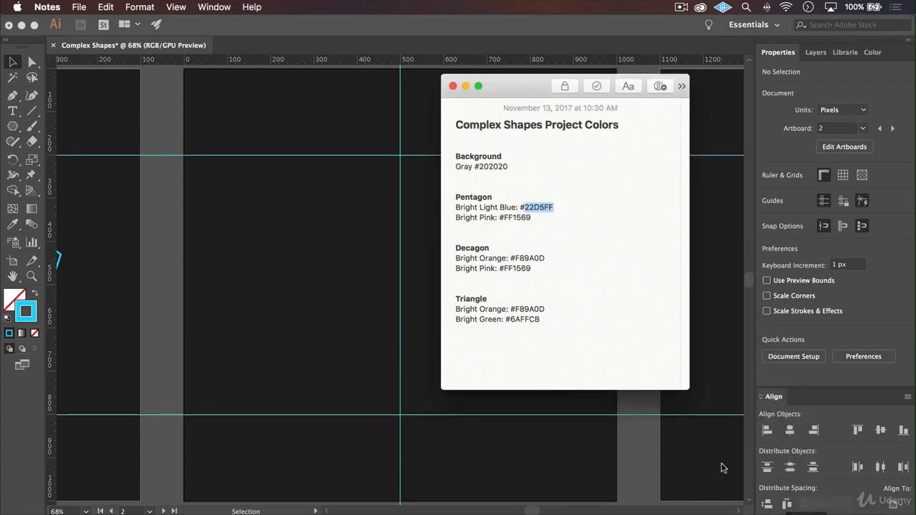
{"action": "left_click_drag", "start_coordinate": [548, 259], "coordinate": [527, 258]}
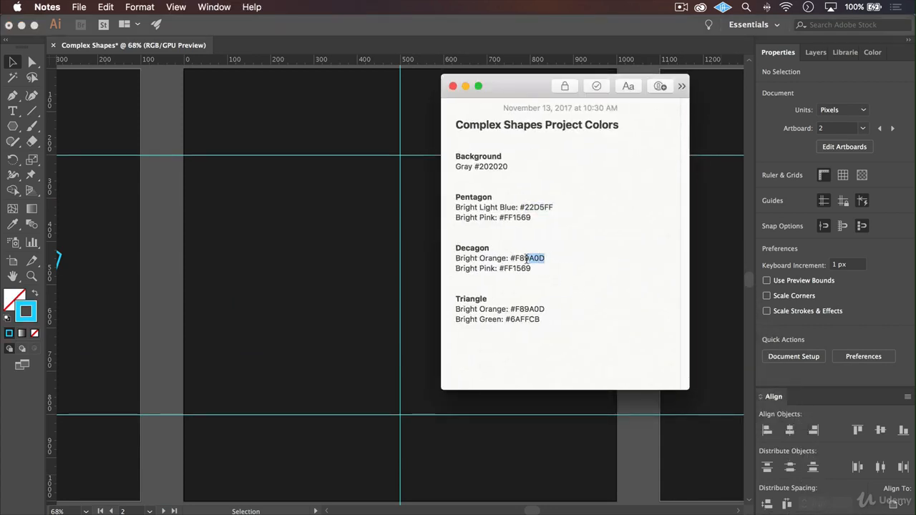
{"action": "key", "text": "super+c"}
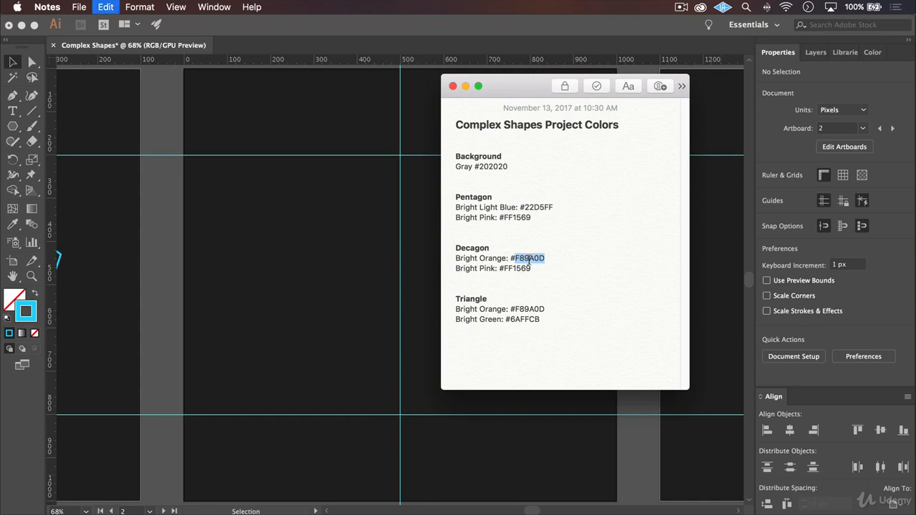
{"action": "left_click", "coordinate": [465, 86]}
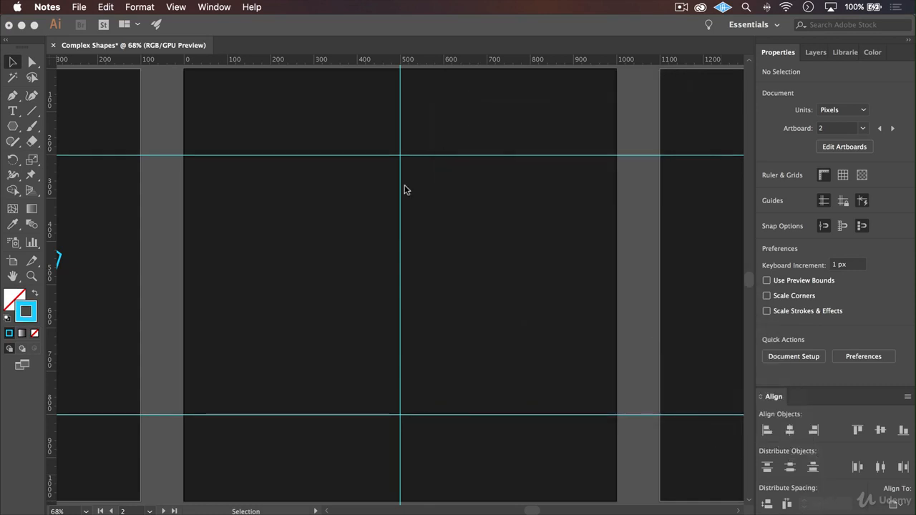
{"action": "double_click", "coordinate": [33, 317]}
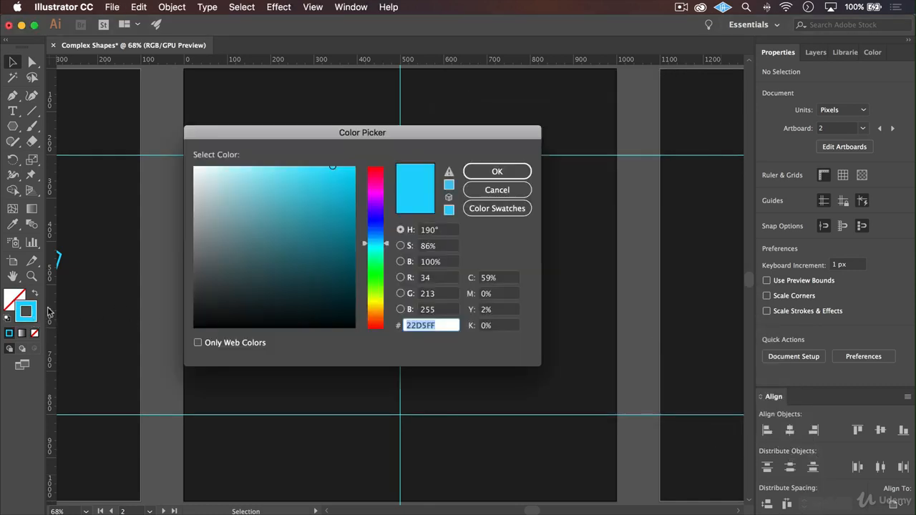
{"action": "key", "text": "super+v"}
{"action": "left_click", "coordinate": [496, 172]}
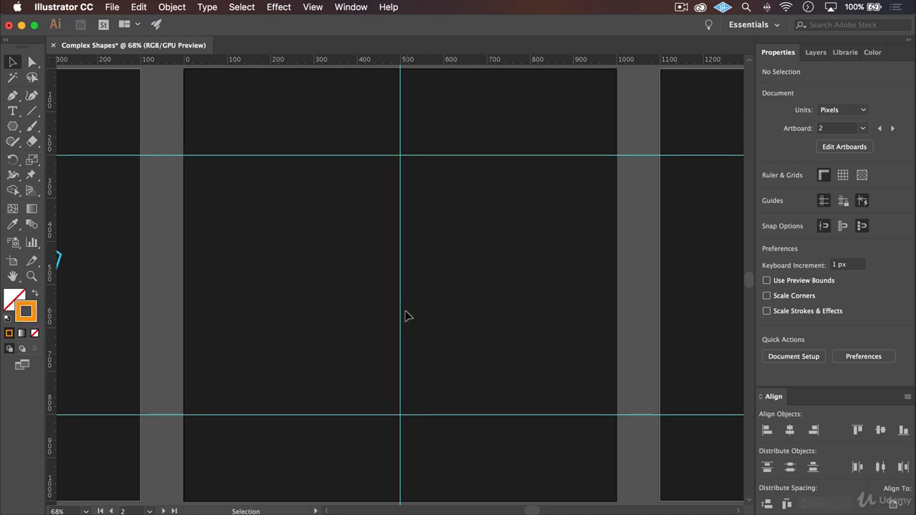
Draw a ten-sided polygon of about 629 × 598 px from the second artboard's centre, spanning the upper and lower guides
{"action": "left_click", "coordinate": [14, 127]}
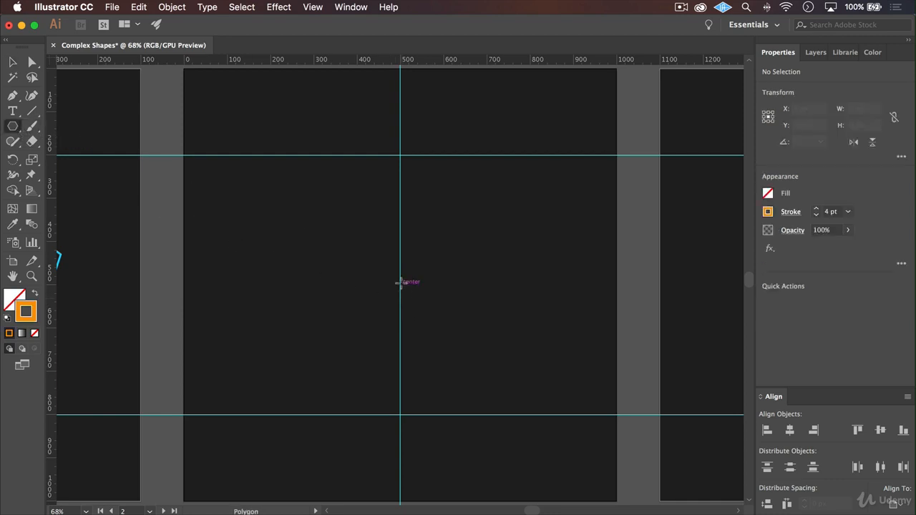
{"action": "left_click_drag", "start_coordinate": [400, 282], "coordinate": [264, 292]}
{"action": "key", "text": "Up"}
{"action": "key", "text": "Up"}
{"action": "key", "text": "Up"}
{"action": "key", "text": "Up"}
{"action": "key", "text": "Up"}
{"action": "key", "text": "Up"}
{"action": "key", "text": "Up"}
{"action": "key", "text": "Down"}
{"action": "key", "text": "Down"}
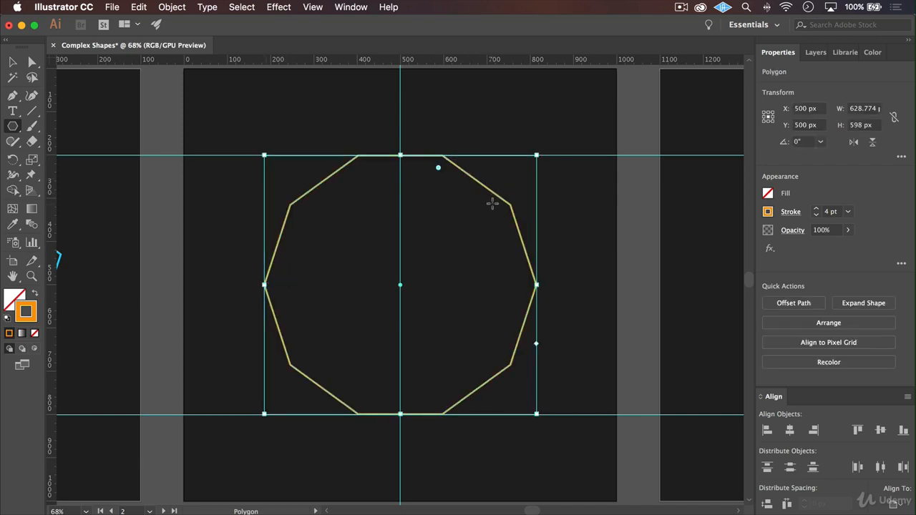
{"action": "key", "text": "v"}
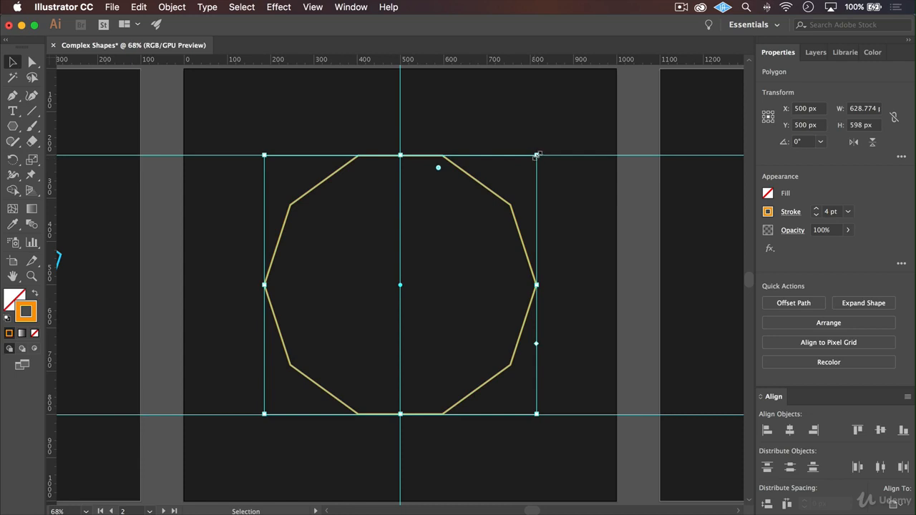
Resize the decagon to about 629 × 599 px so it meets the horizontal guides, and centre it horizontally on the artboard
{"action": "left_click_drag", "start_coordinate": [536, 155], "coordinate": [538, 153]}
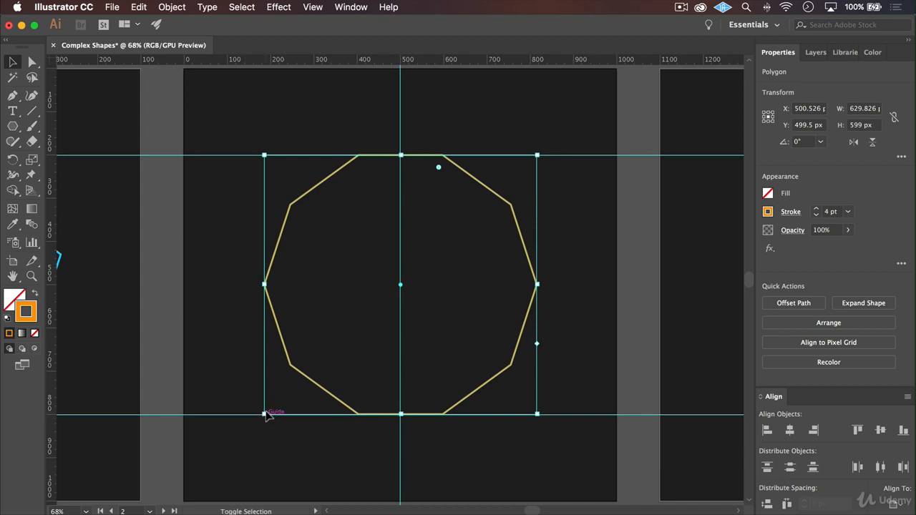
{"action": "mouse_move", "coordinate": [262, 415]}
{"action": "left_mouse_down"}
{"action": "mouse_move", "coordinate": [255, 425]}
{"action": "mouse_move", "coordinate": [264, 414]}
{"action": "left_mouse_up"}
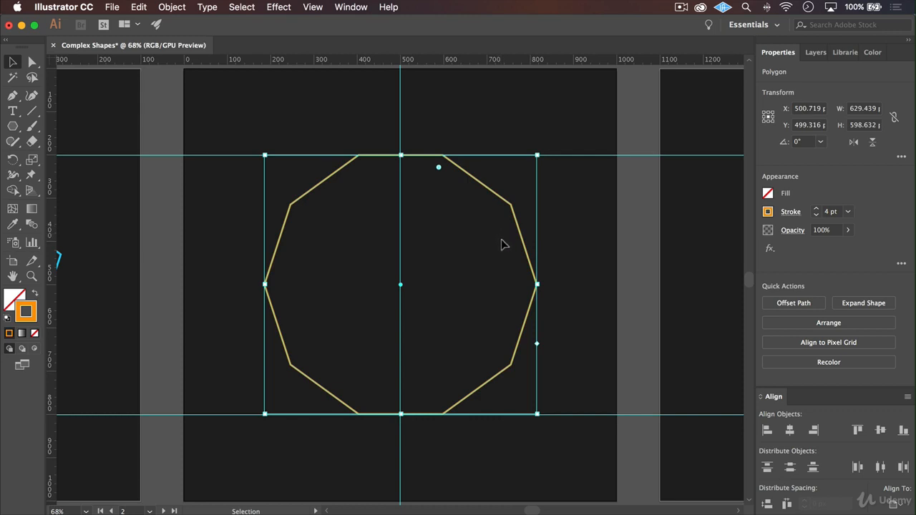
{"action": "left_click", "coordinate": [792, 428]}
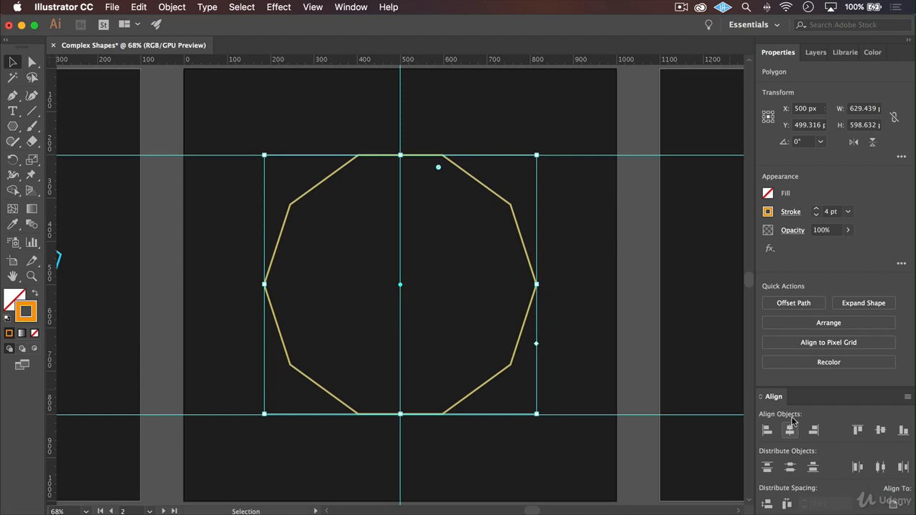
Activate the empty third artboard, and set Illustrator's stroke colour to #6AFFCB using the Triangle's Bright Green hex code copied from Notes
{"action": "key", "text": "space"}
{"action": "left_click_drag", "start_coordinate": [582, 341], "coordinate": [259, 343]}
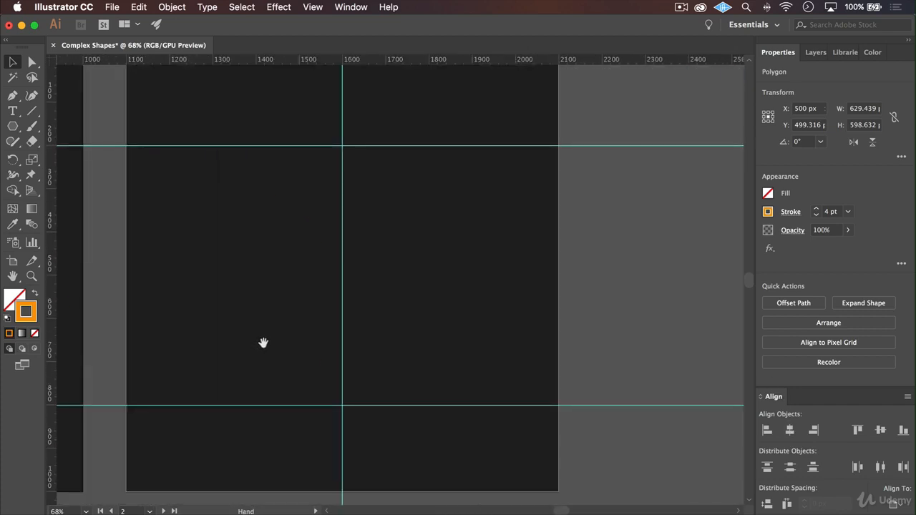
{"action": "left_click", "coordinate": [440, 307]}
{"action": "scroll", "coordinate": [436, 298], "scroll_direction": "left", "scroll_amount": 2}
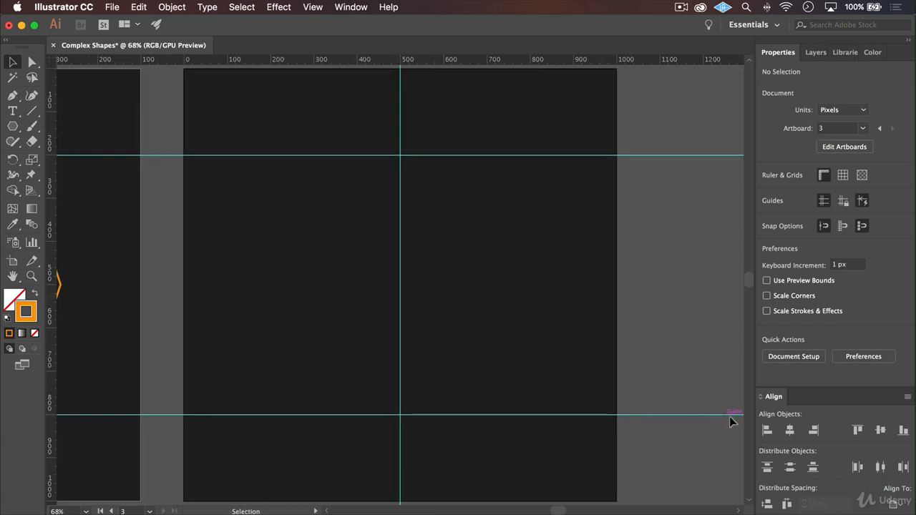
{"action": "key", "text": "super+Tab"}
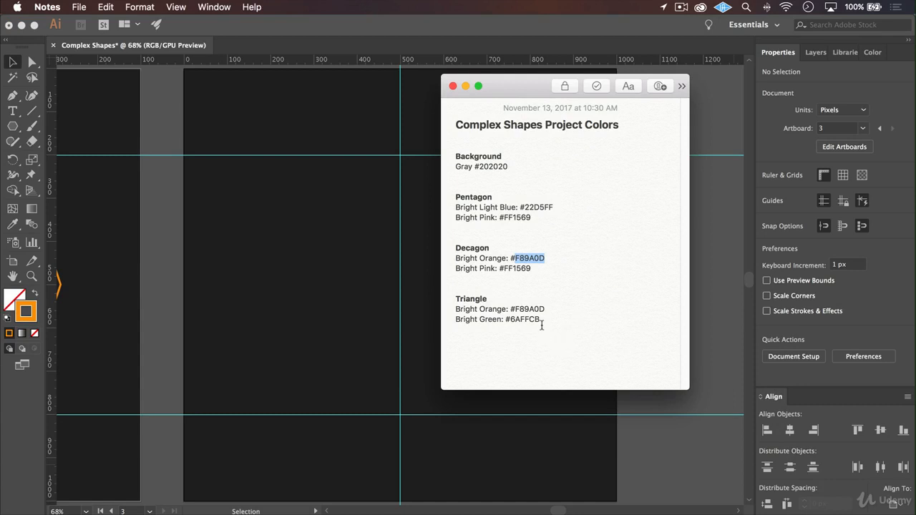
{"action": "left_click_drag", "start_coordinate": [542, 325], "coordinate": [516, 319]}
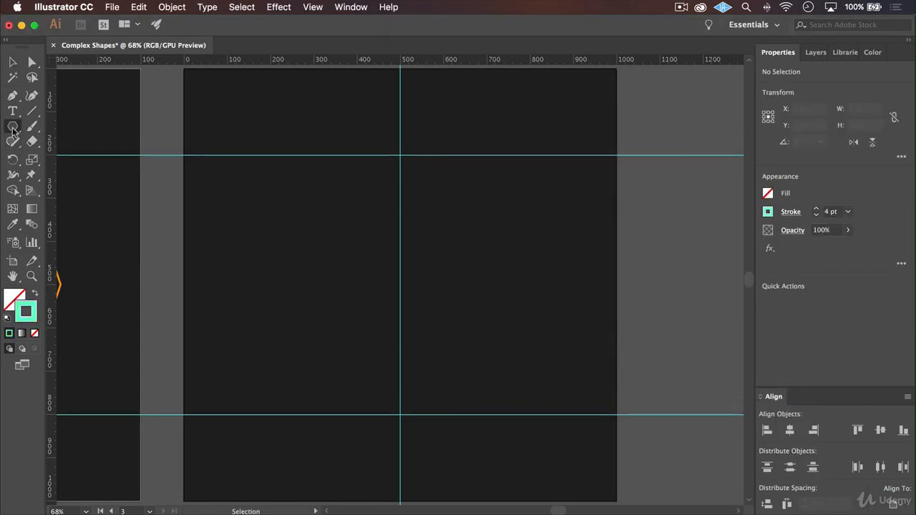
Draw a three-sided polygon of about 523 × 453 px from the third artboard's centre, with its apex near the upper guide
{"action": "left_click", "coordinate": [12, 129]}
{"action": "left_click_drag", "start_coordinate": [399, 284], "coordinate": [510, 355]}
{"action": "key", "text": "Down"}
{"action": "key", "text": "Down"}
{"action": "key", "text": "Down"}
{"action": "key", "text": "Down"}
{"action": "key", "text": "Down"}
{"action": "key", "text": "Down"}
{"action": "key", "text": "Down"}
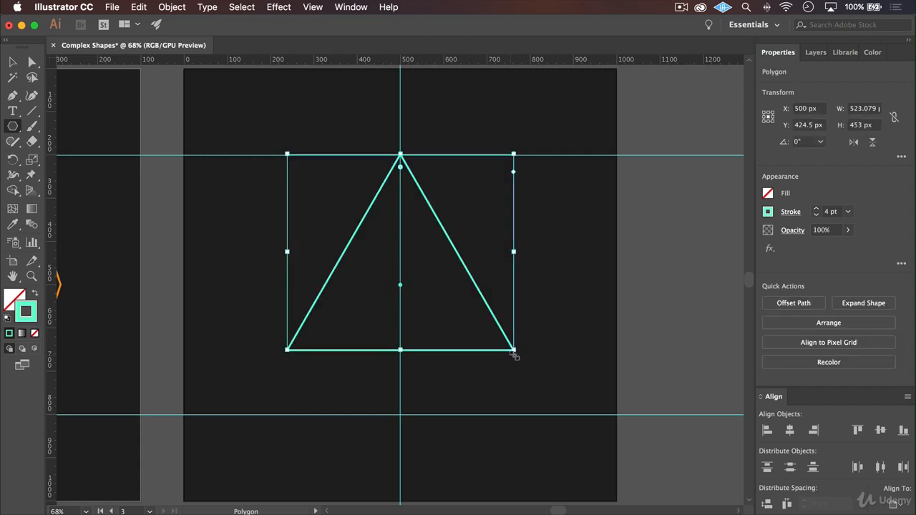
Scale the triangle proportionally to about 692 × 599 px to span both horizontal guides, centre it horizontally on the artboard and deselect it
{"action": "key", "text": "v"}
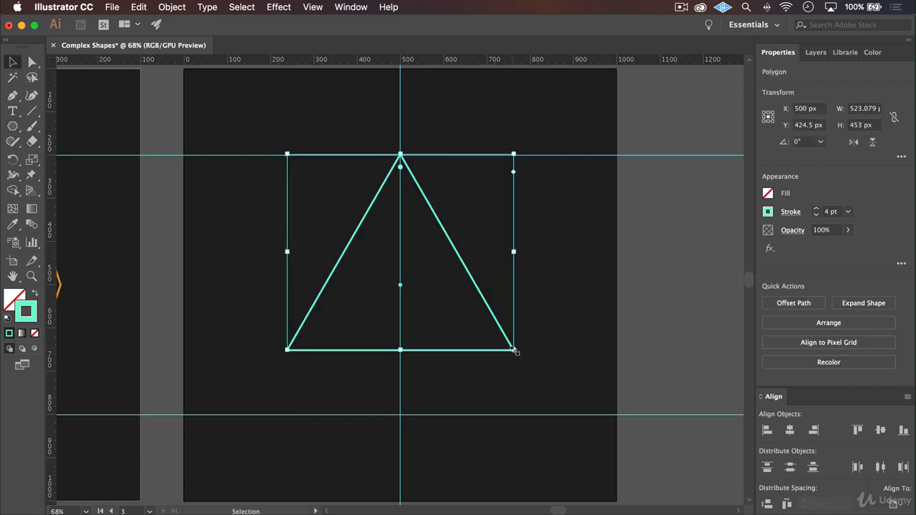
{"action": "left_click_drag", "start_coordinate": [515, 351], "coordinate": [588, 466]}
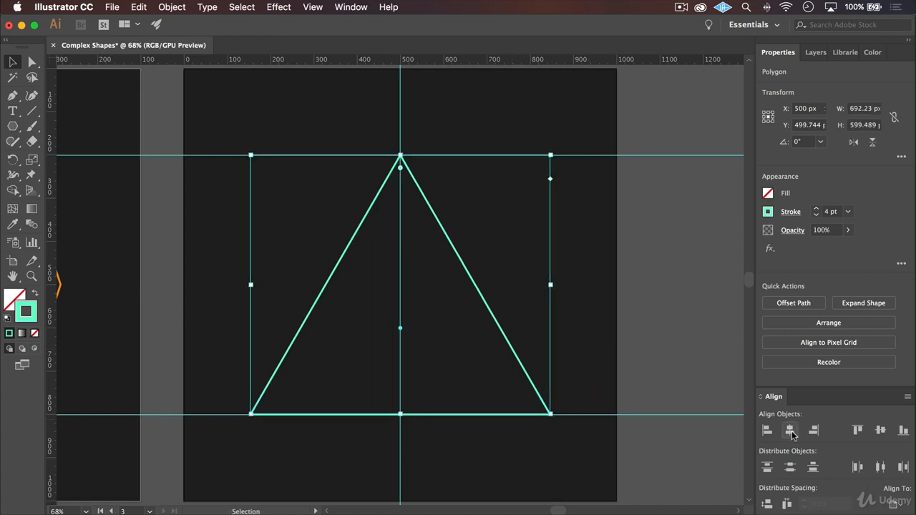
{"action": "left_click", "coordinate": [583, 309]}
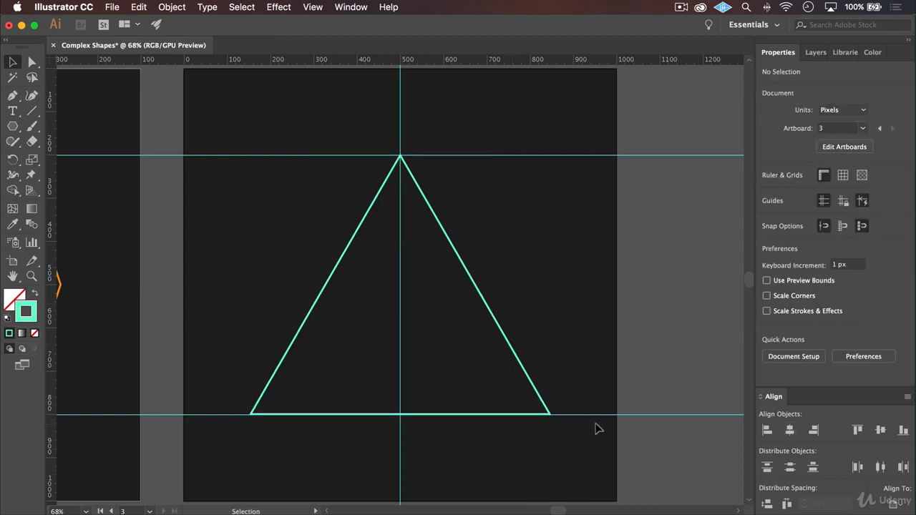
View all three artboards together to compare the pentagon, decagon and triangle against the shared guides
{"action": "key", "text": "super+minus"}
{"action": "key", "text": "super+minus"}
{"action": "key", "text": "super+minus"}
{"action": "key", "text": "super+minus"}
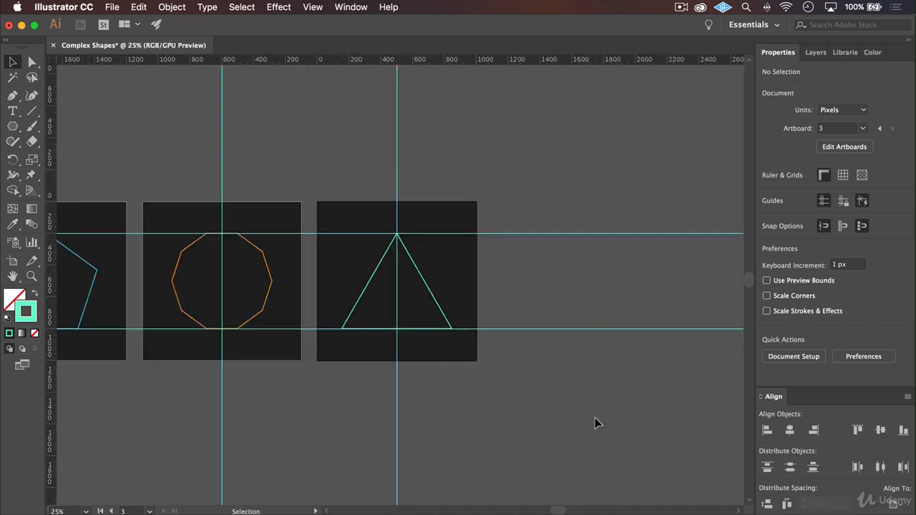
{"action": "scroll", "coordinate": [540, 390], "scroll_direction": "left", "scroll_amount": 10}
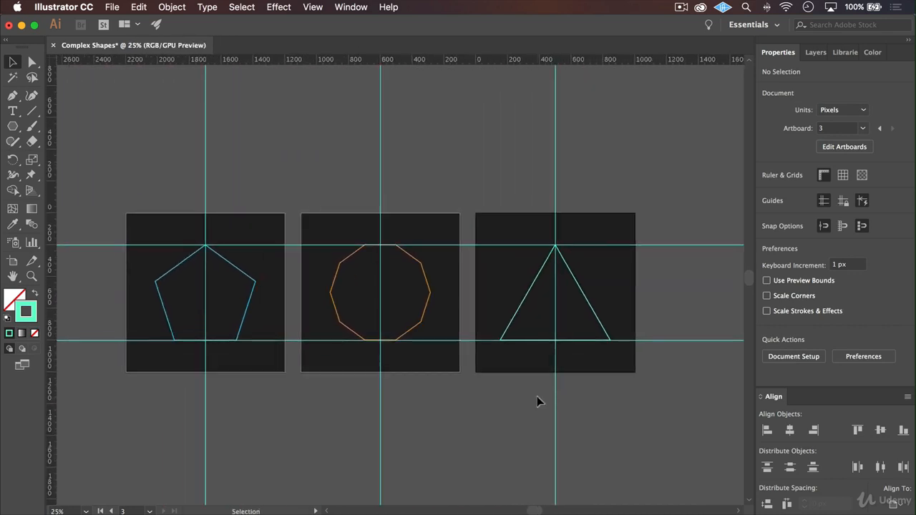